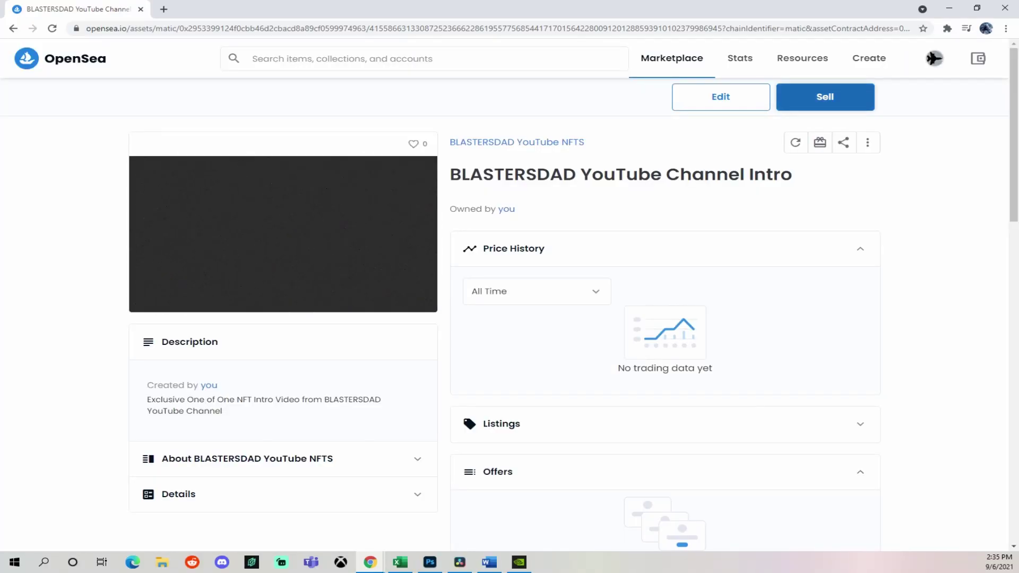
# - Start selling the BLASTERSDAD YouTube Channel Intro item and set its price to .3 ETH
pyautogui.click(825, 97)
pyautogui.click(524, 223)
pyautogui.write('.5')
pyautogui.press('BackSpace')
pyautogui.write('3')
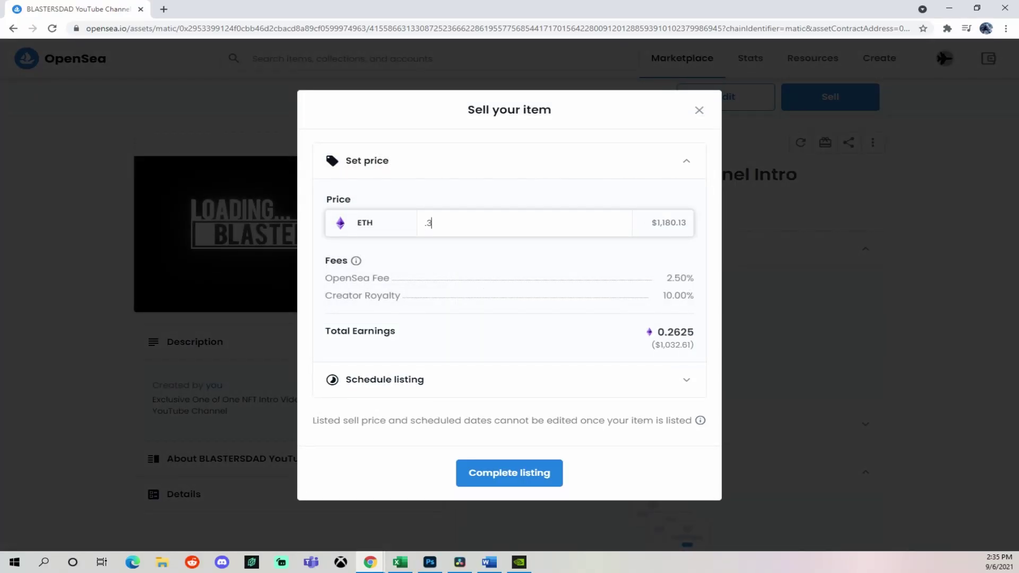
# - Complete the item's listing, sign the wallet message and dismiss the listing dialog
pyautogui.click(510, 473)
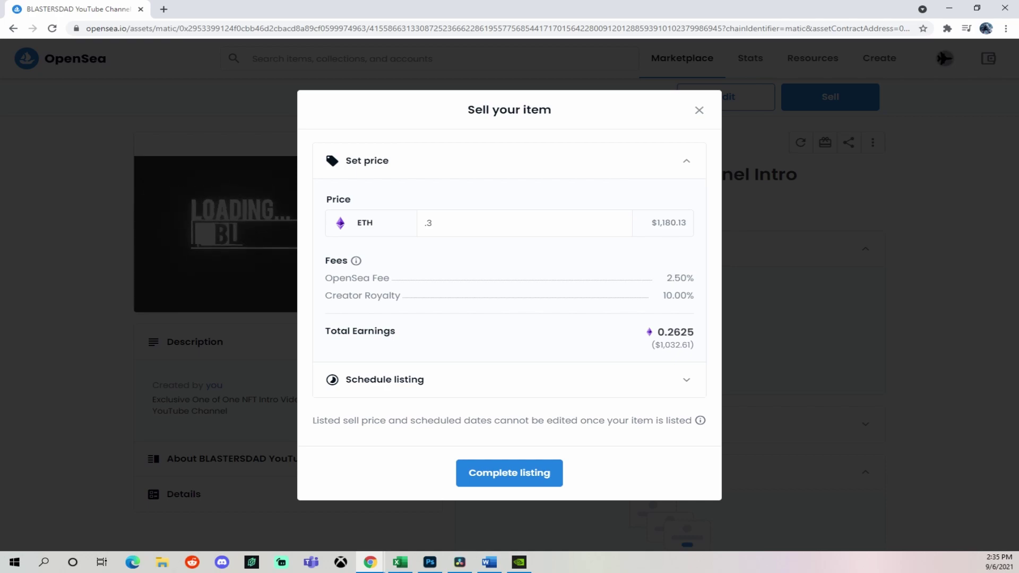
pyautogui.click(509, 473)
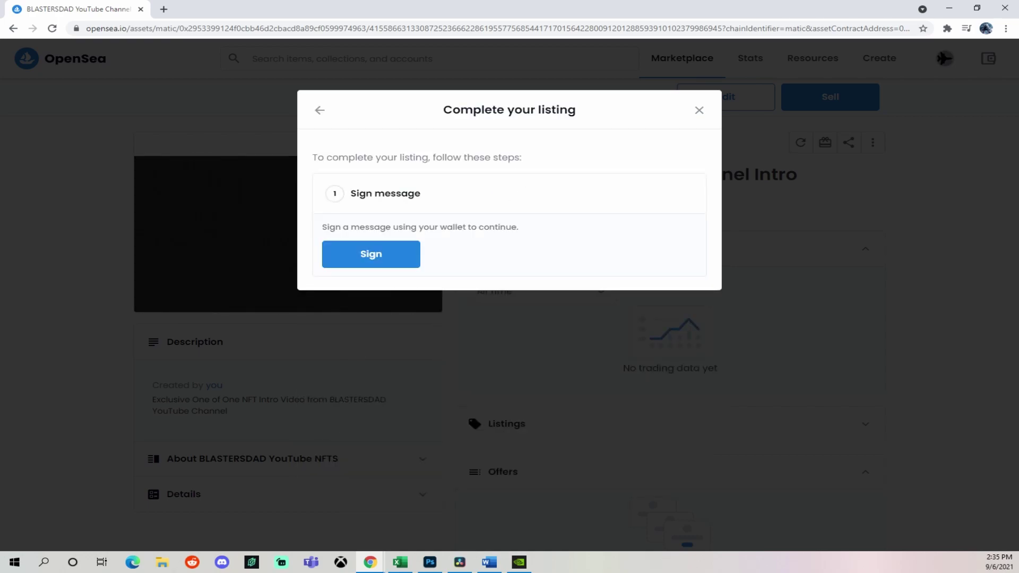
pyautogui.click(371, 254)
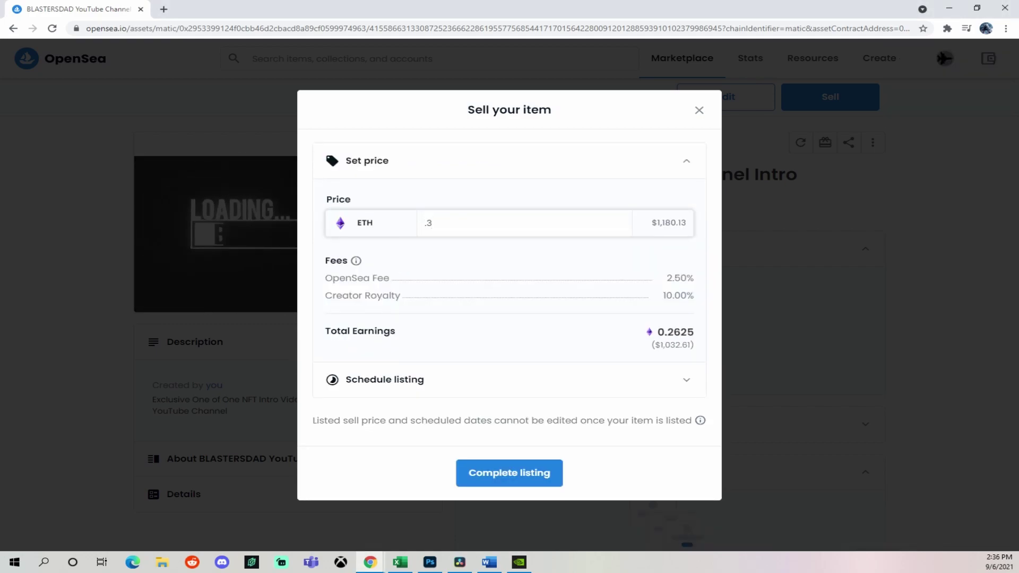
pyautogui.press('Return')
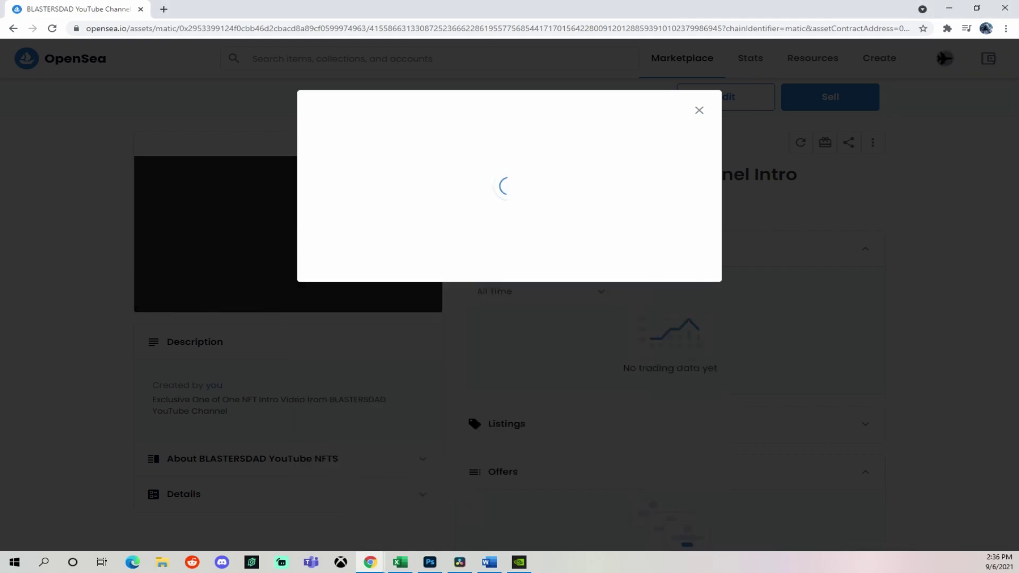
pyautogui.press('Escape')
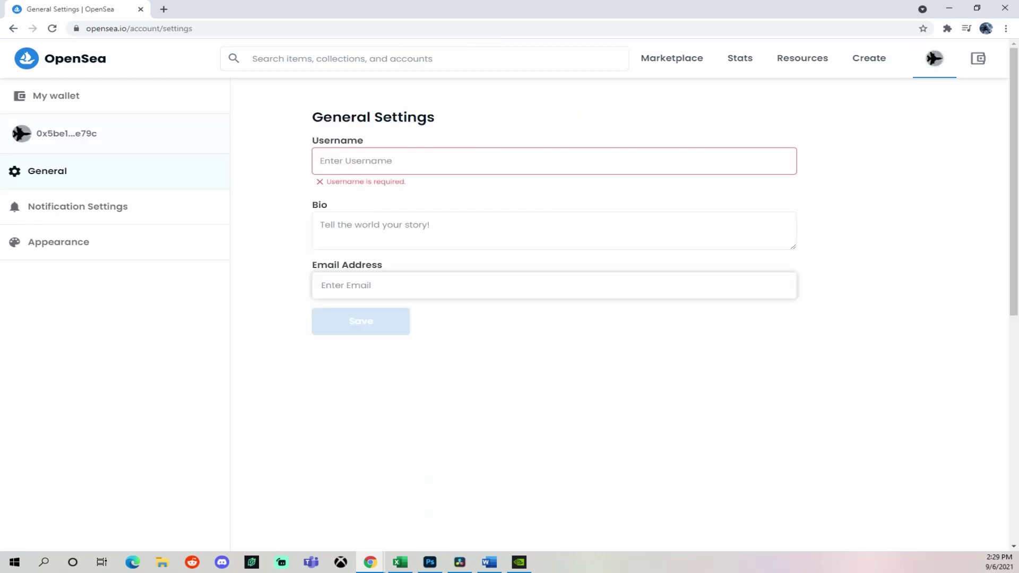
pyautogui.click(355, 161)
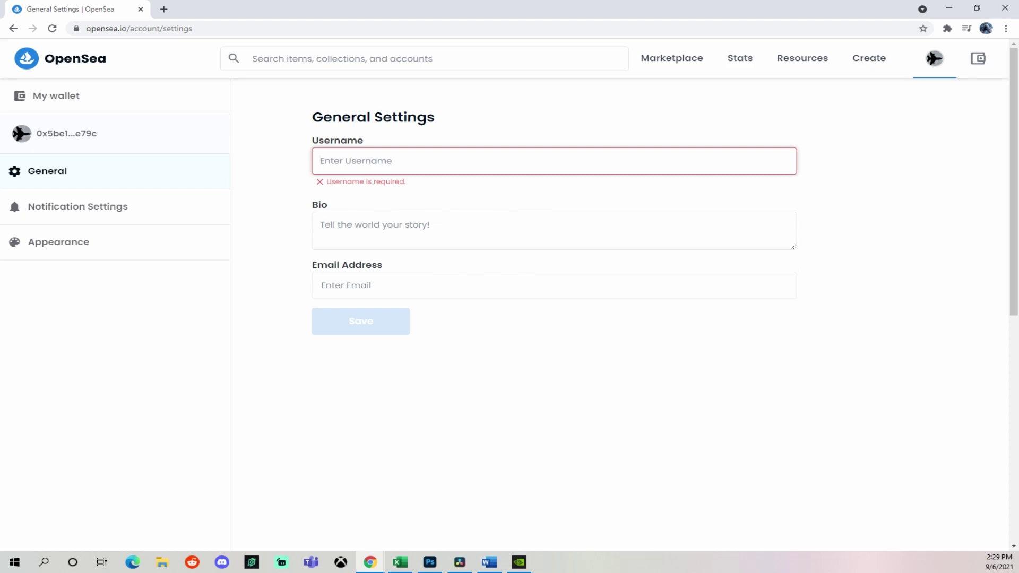
pyautogui.write('BLASST')
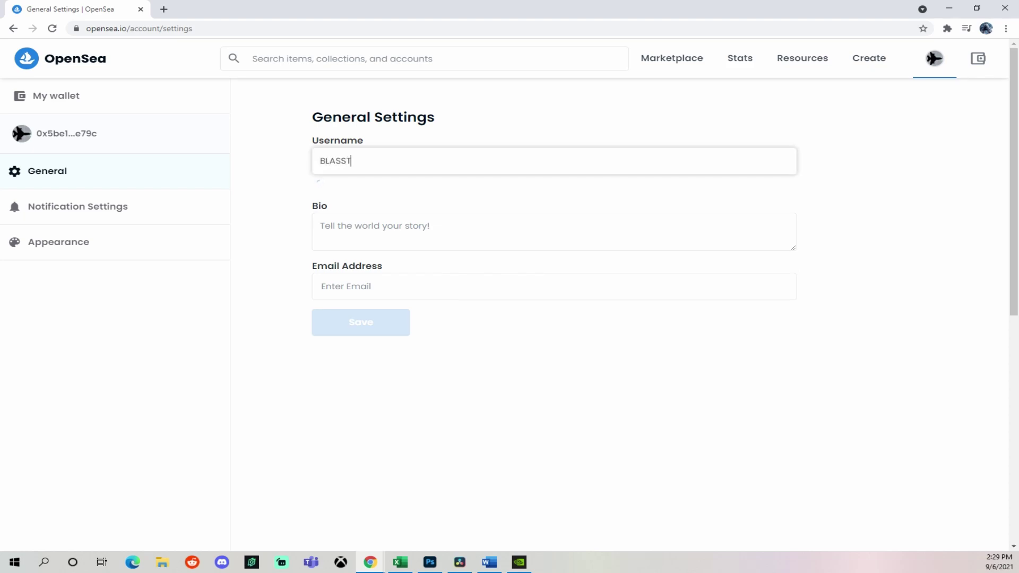
pyautogui.press('BackSpace')
pyautogui.press('BackSpace')
pyautogui.write('TERSDAD')
pyautogui.press('Tab')
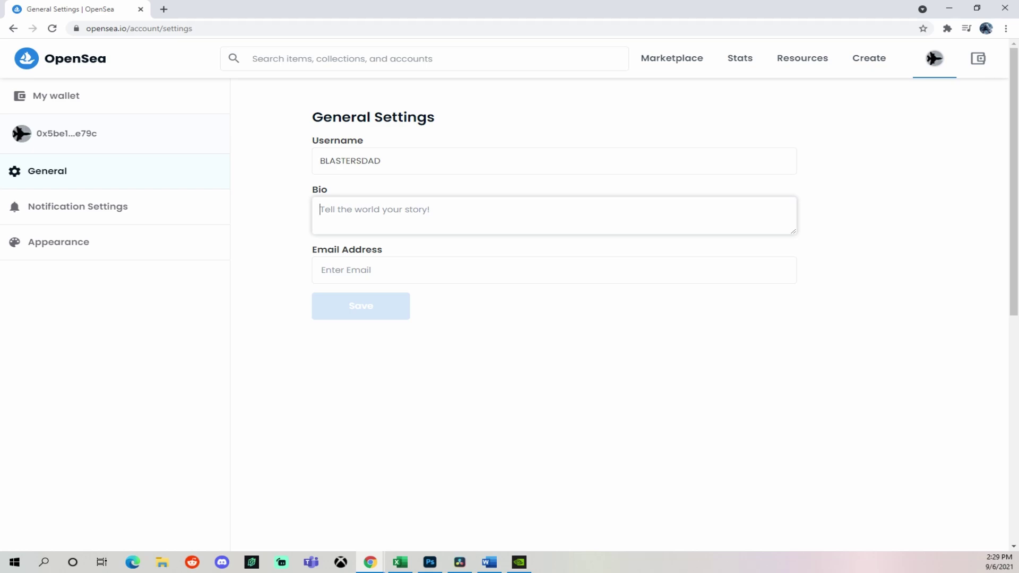
# - Write the profile bio "YouTube Content Creator / Artist / NFT Collector"
pyautogui.write('Yo')
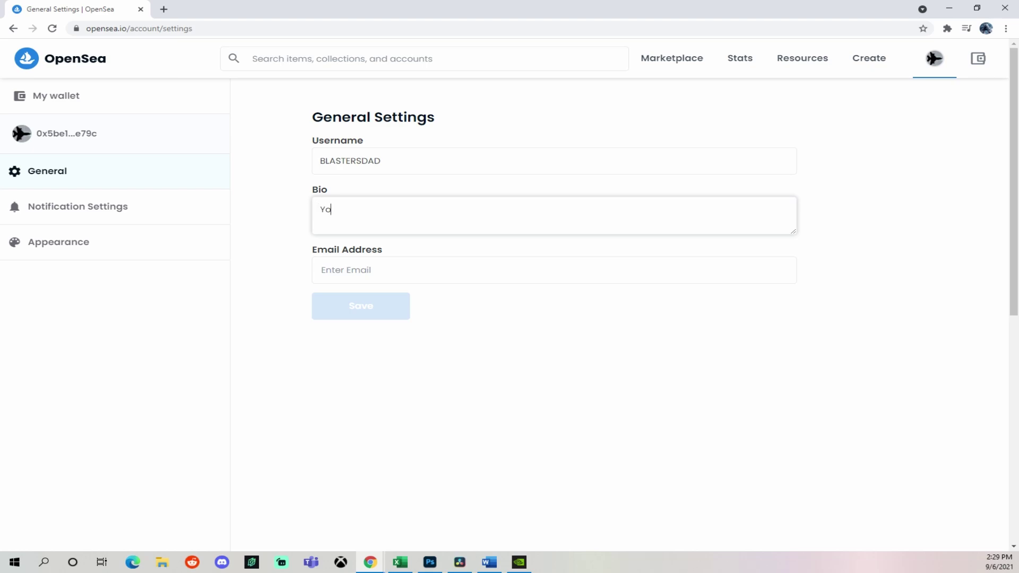
pyautogui.write('uTube Content Creator')
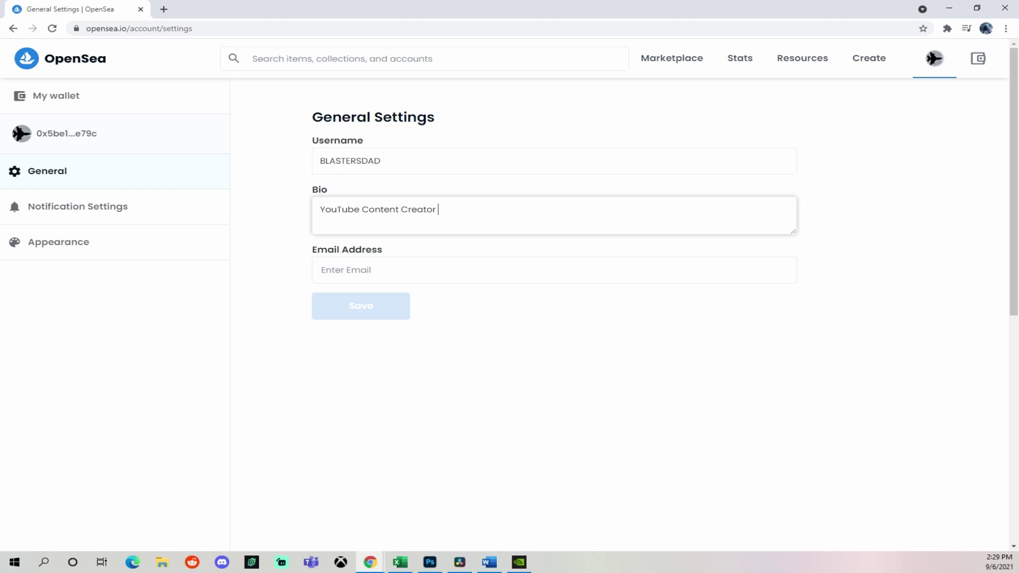
pyautogui.write(' / Artist / NFT Collecot')
pyautogui.press('BackSpace')
pyautogui.write('tor')
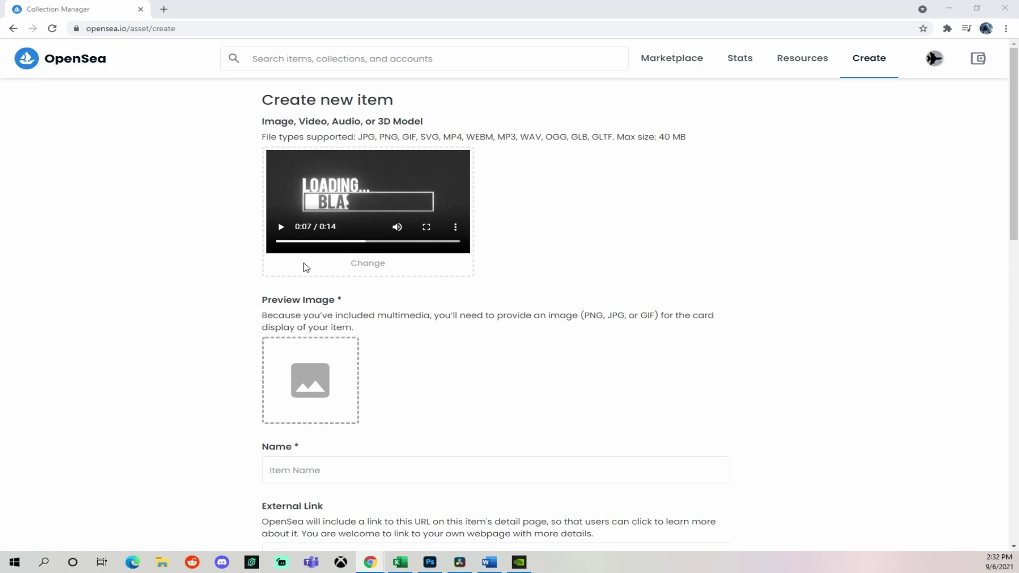
# - Add the BLASTERSDAD loading-bar preview image to the new item and name it BLASTERSDAD YouTube Channel Intro
pyautogui.click(513, 362)
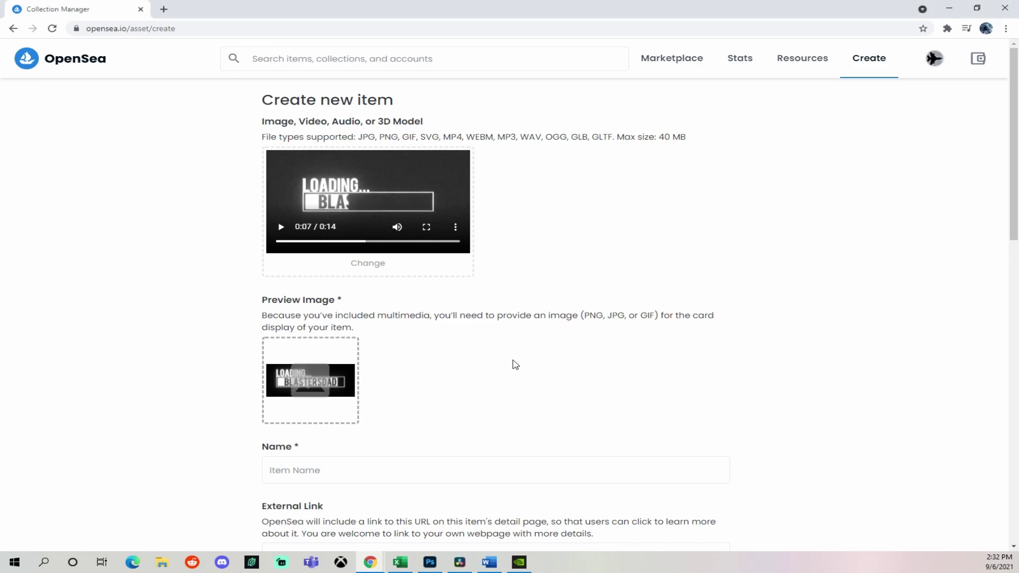
pyautogui.scroll(-2, 509, 318)
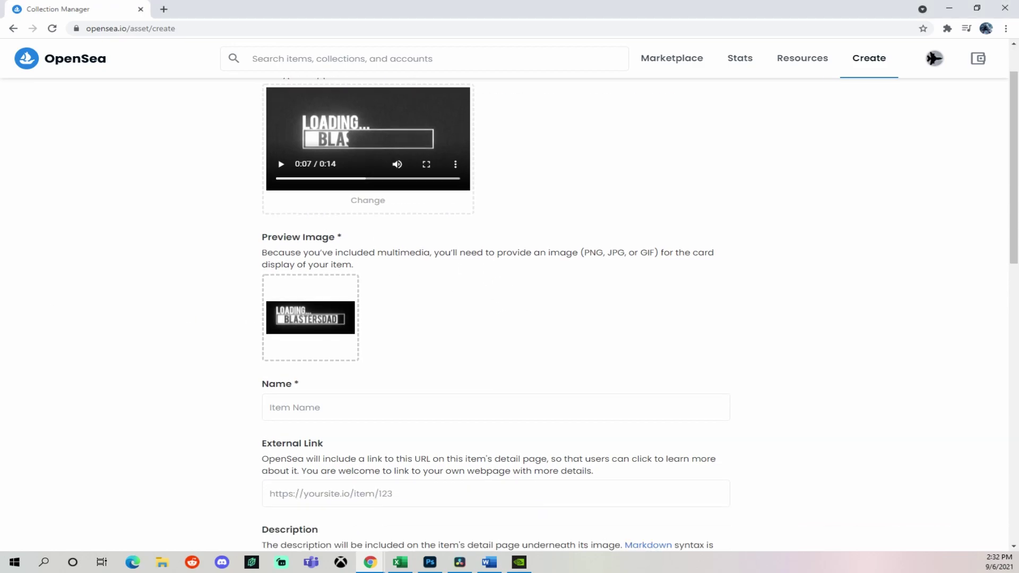
pyautogui.scroll(-2, 496, 314)
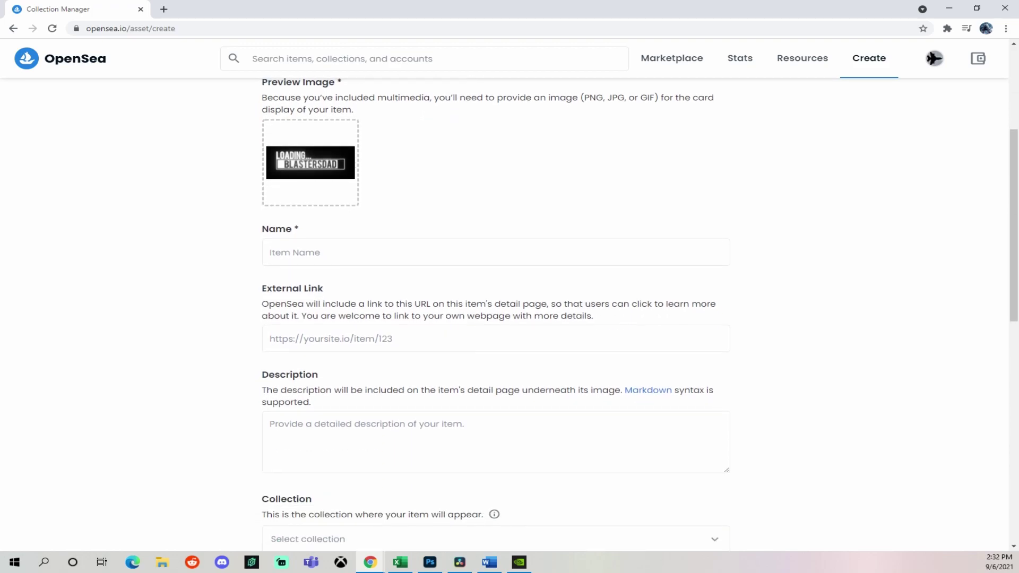
pyautogui.click(496, 252)
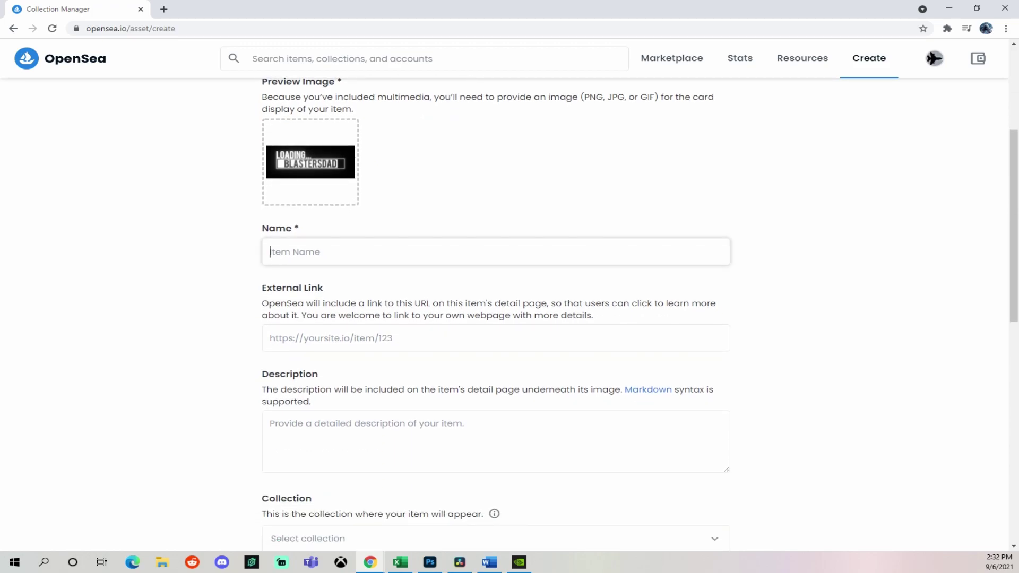
pyautogui.write('BLASTERSDAD YouTube Channel In')
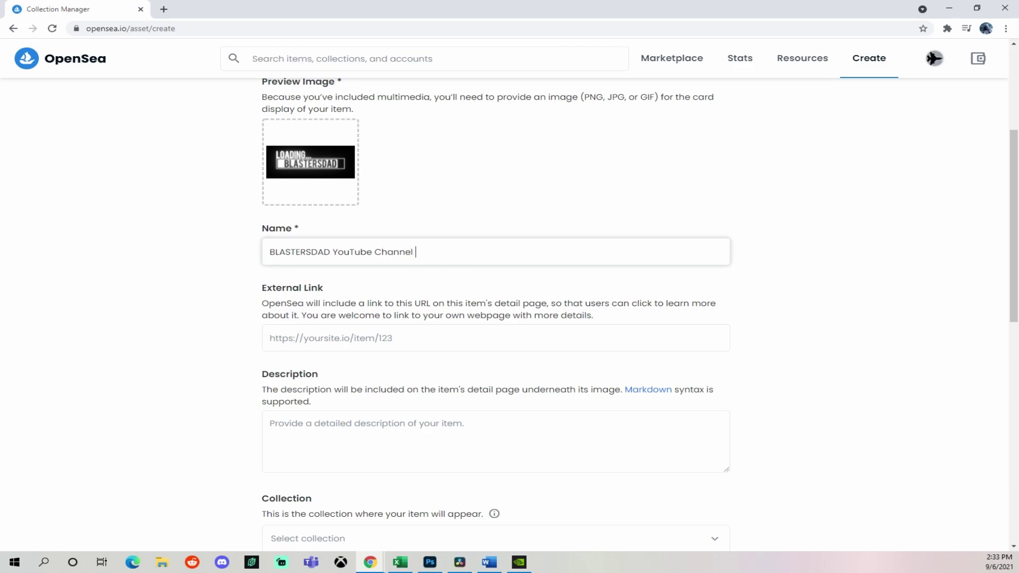
pyautogui.write('tro')
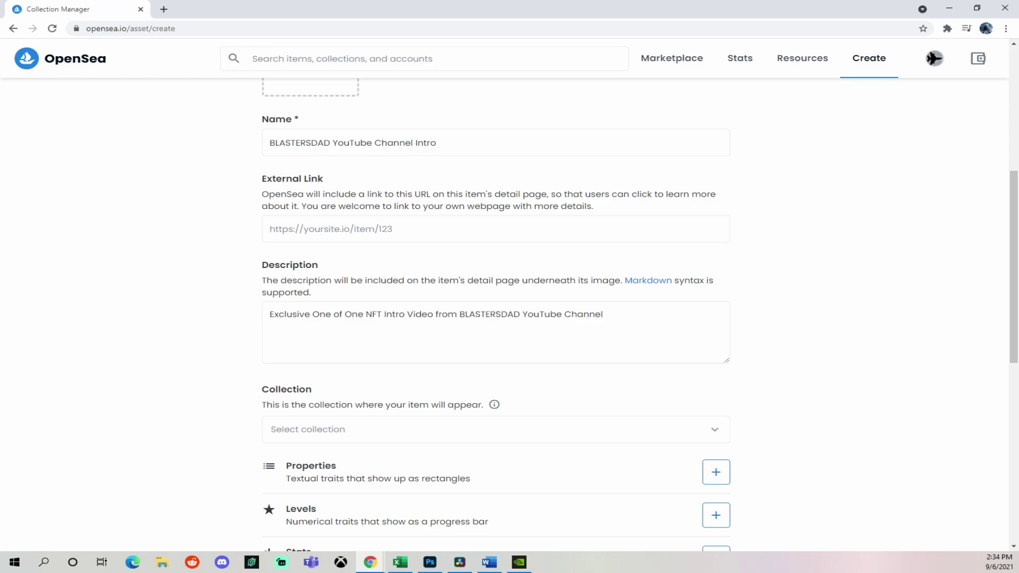
# - Assign the new item to the BLASTERSDAD YouTube NFTS collection
pyautogui.scroll(-2, 495, 318)
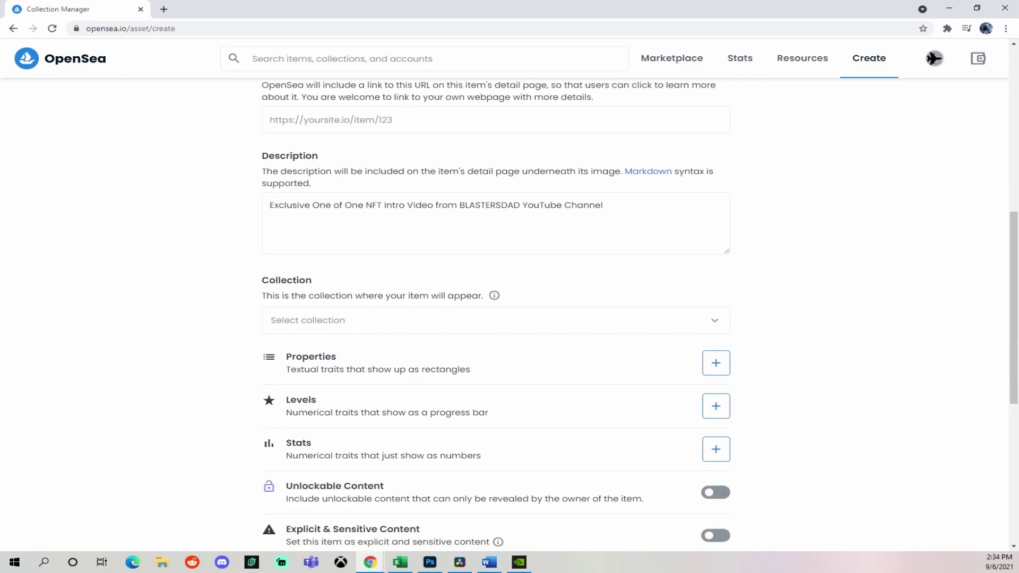
pyautogui.scroll(-1, 496, 318)
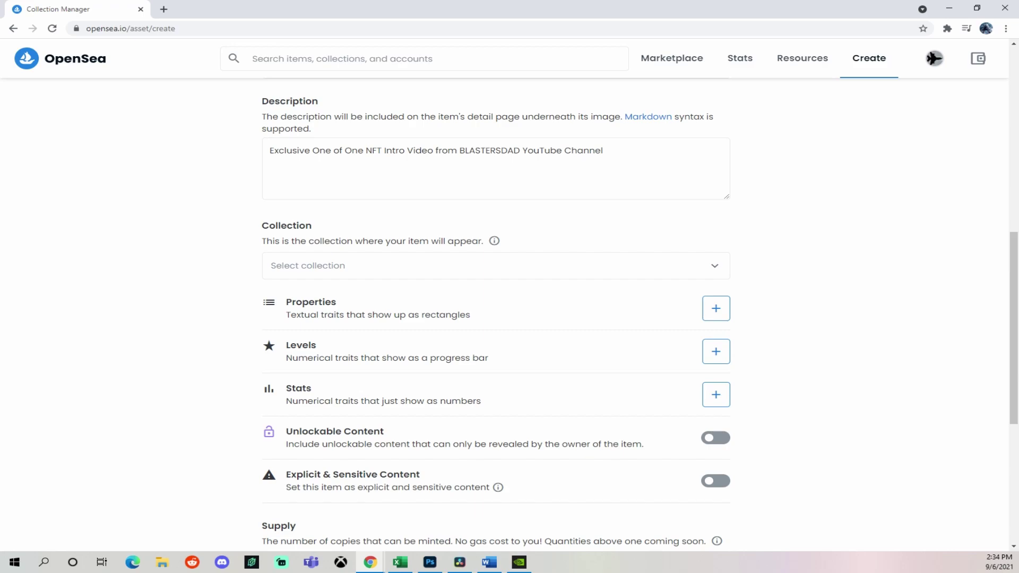
pyautogui.click(496, 266)
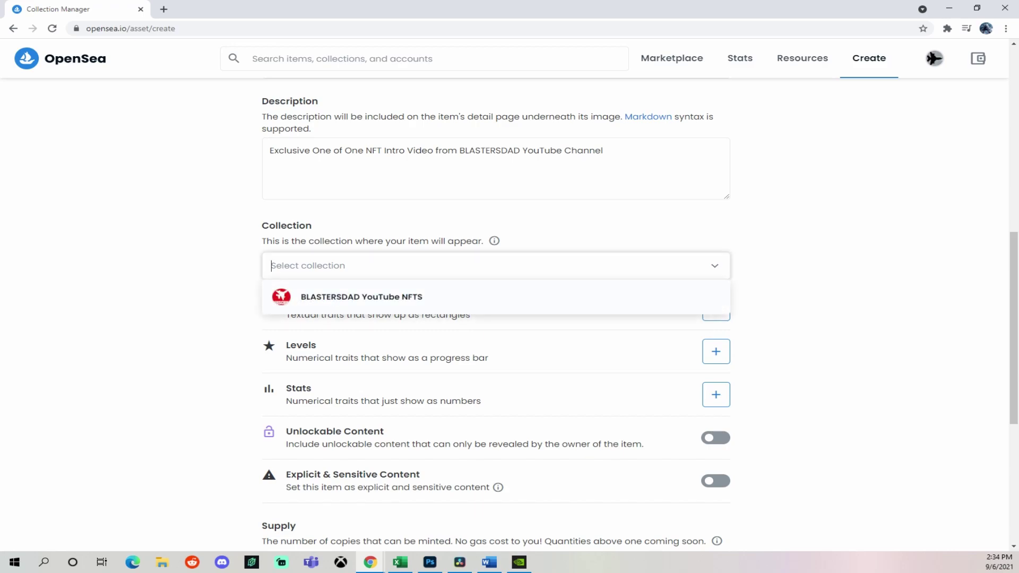
pyautogui.click(362, 297)
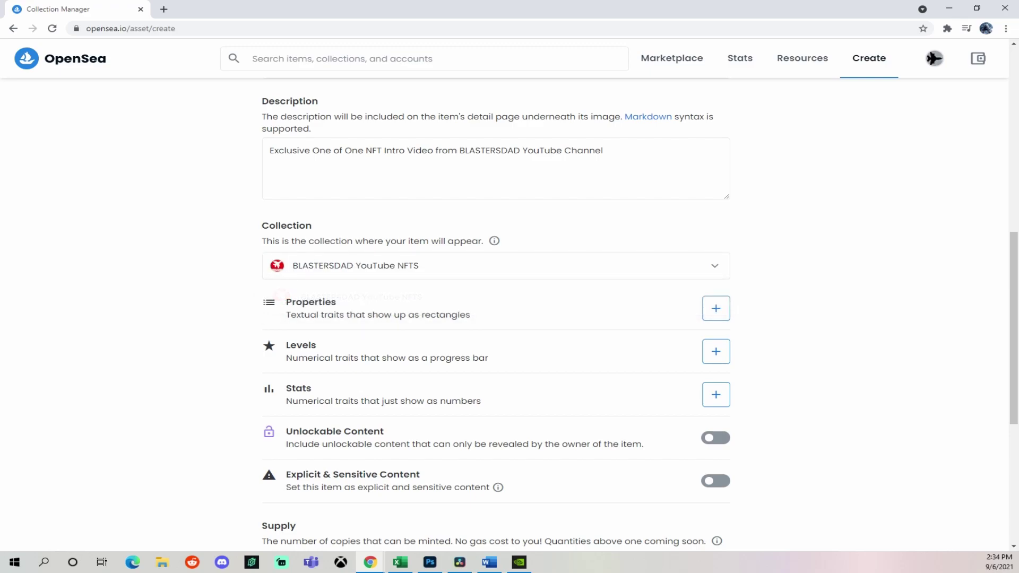
# - Try Polygon as the new item's blockchain and switch it back to Ethereum
pyautogui.scroll(-4, 495, 313)
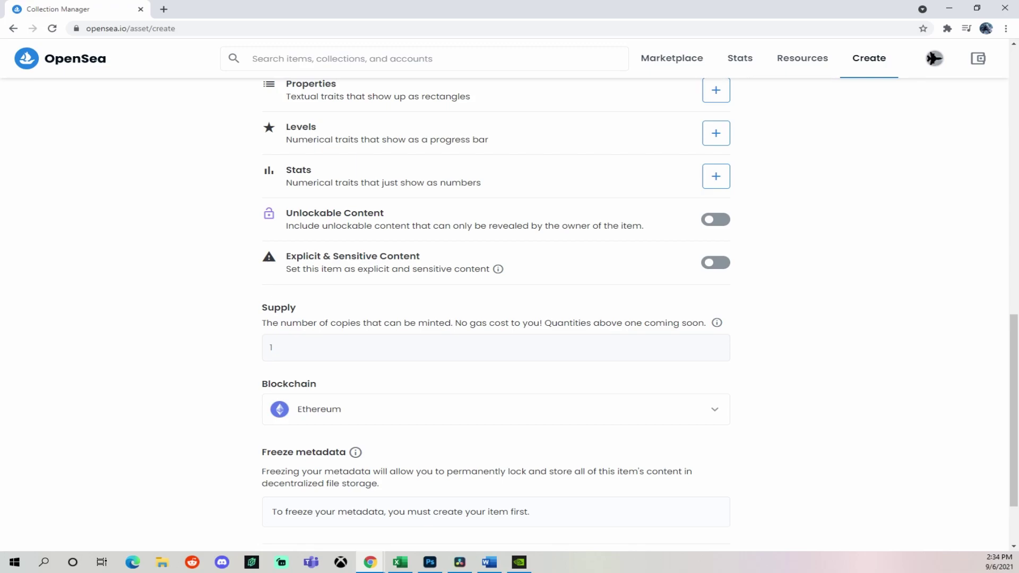
pyautogui.scroll(-1, 495, 297)
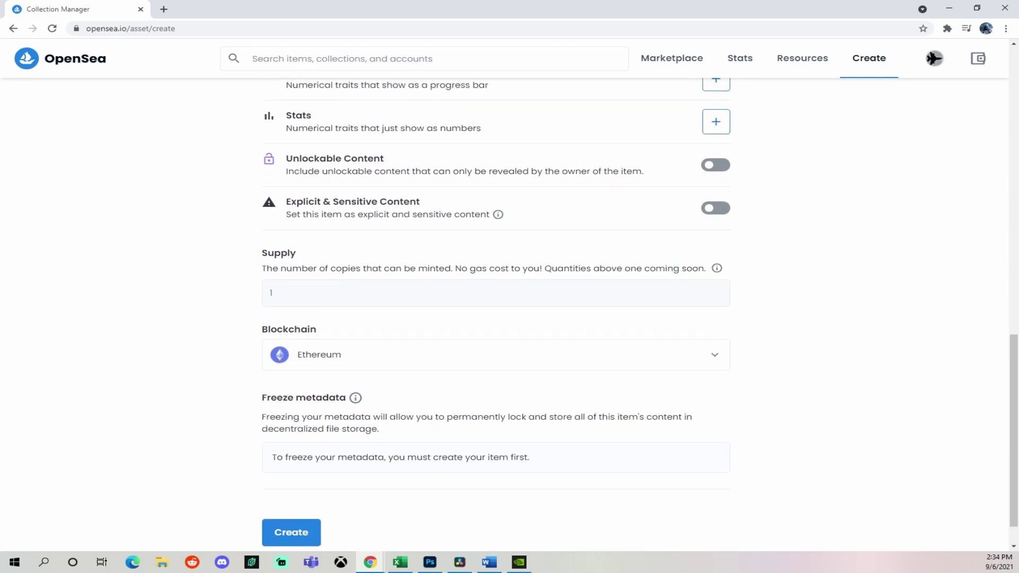
pyautogui.click(496, 355)
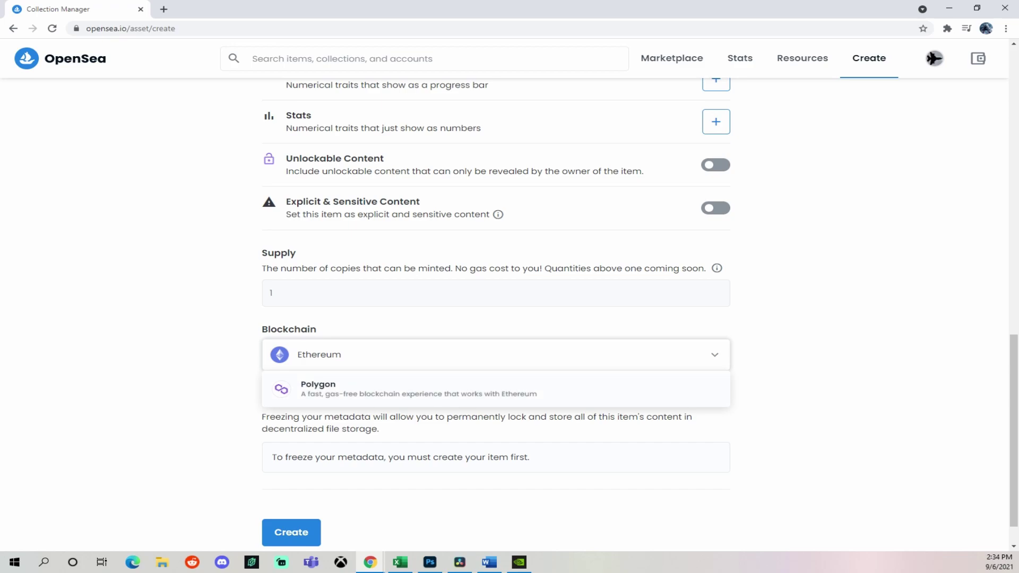
pyautogui.click(496, 389)
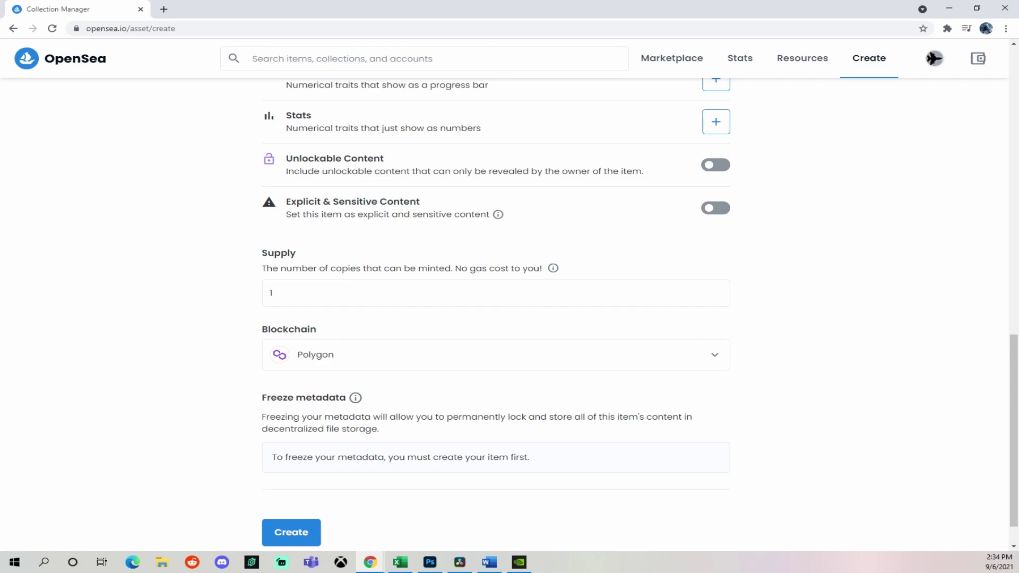
pyautogui.click(496, 354)
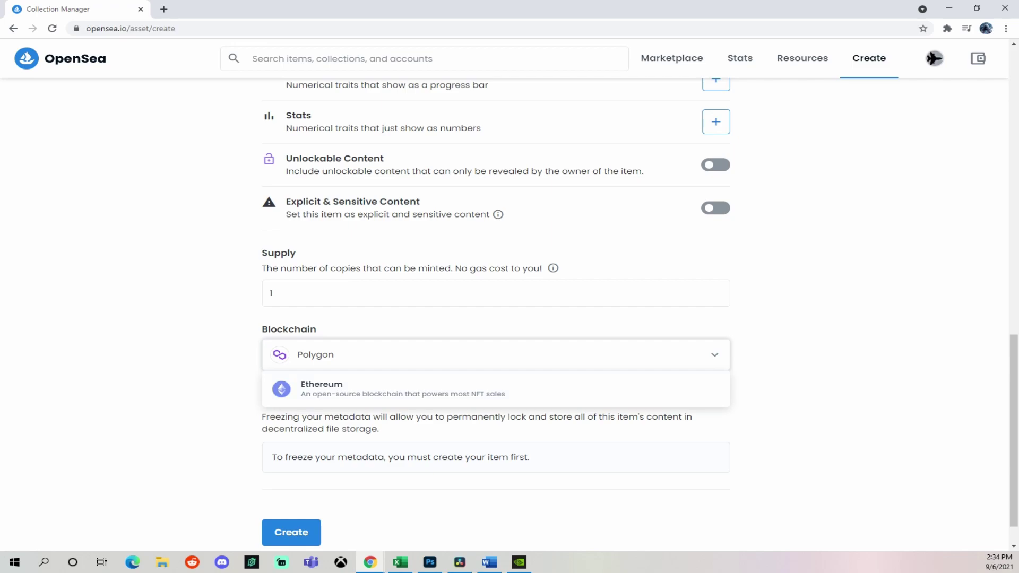
pyautogui.click(495, 354)
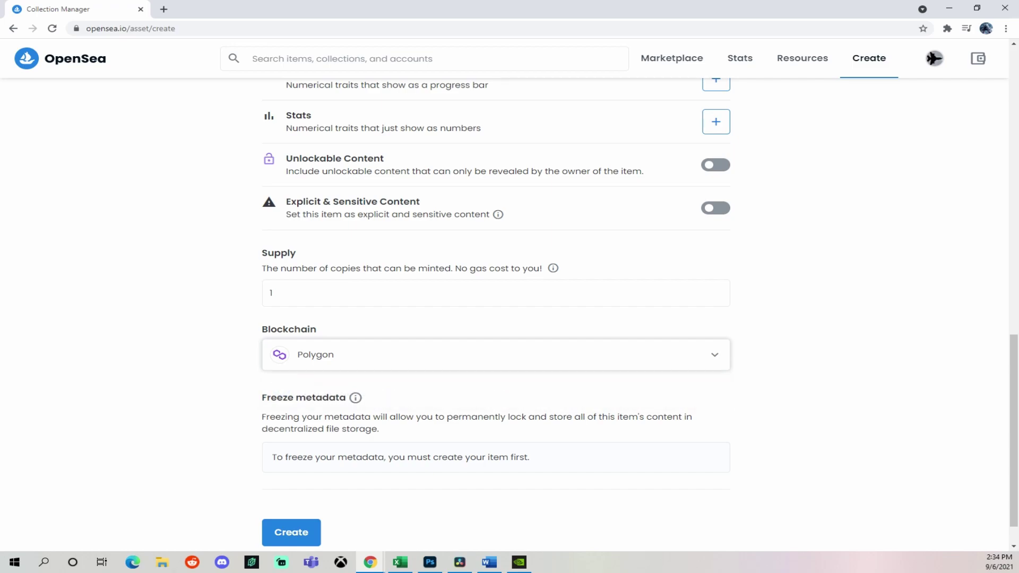
pyautogui.click(495, 354)
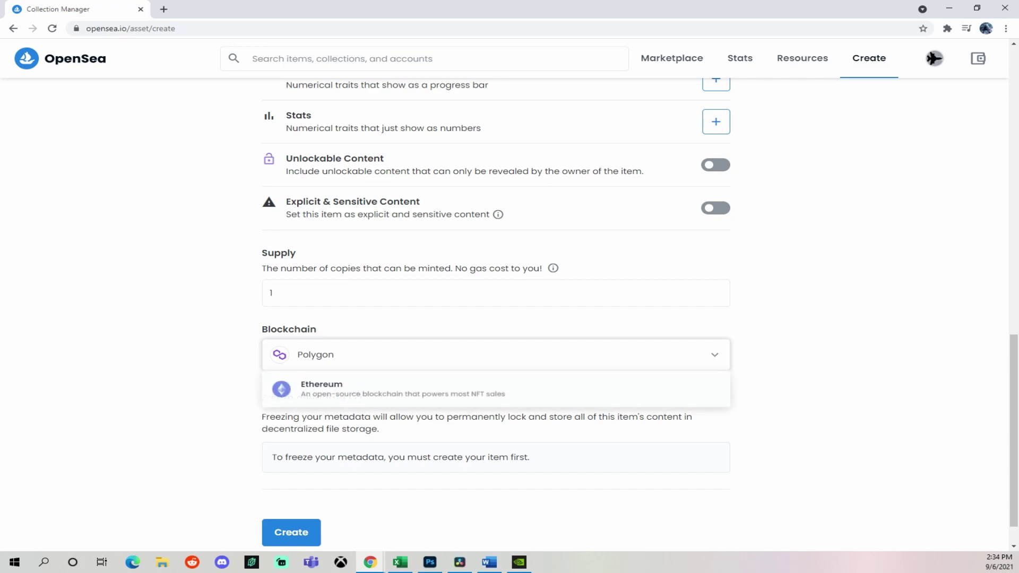
pyautogui.press('Return')
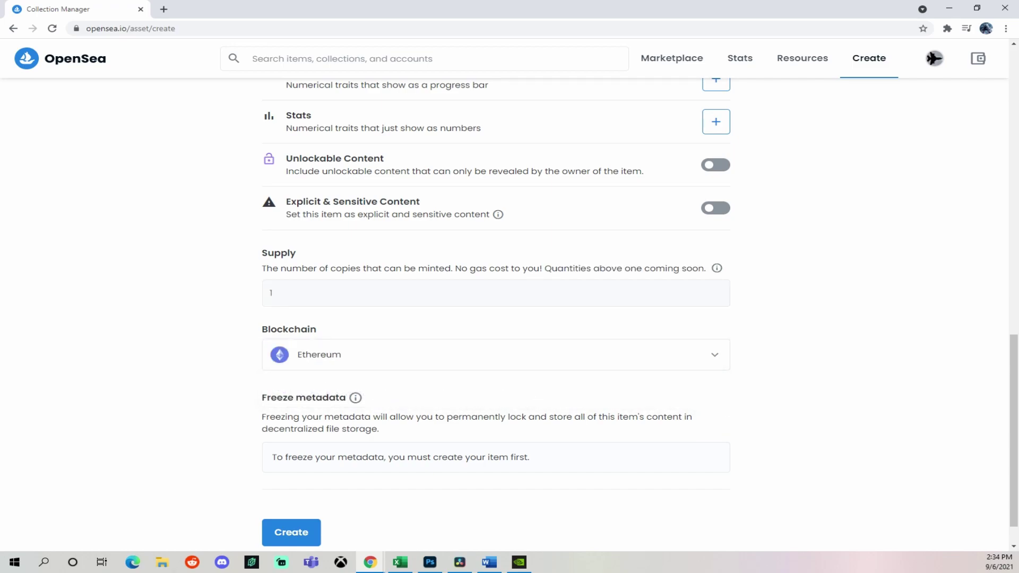
# - Set the item's blockchain to Polygon and create the item
pyautogui.press('Down')
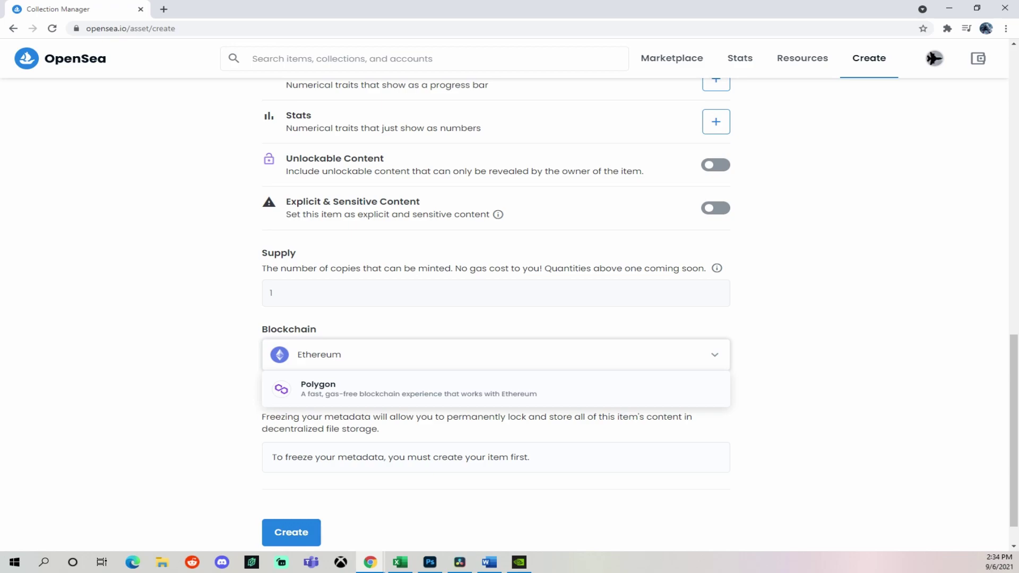
pyautogui.click(495, 389)
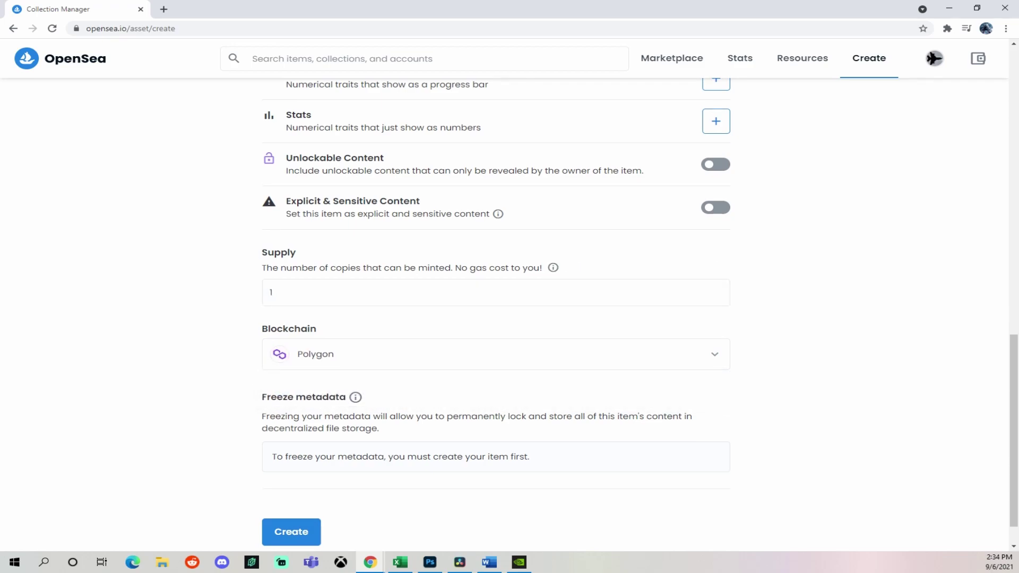
pyautogui.scroll(-1, 496, 312)
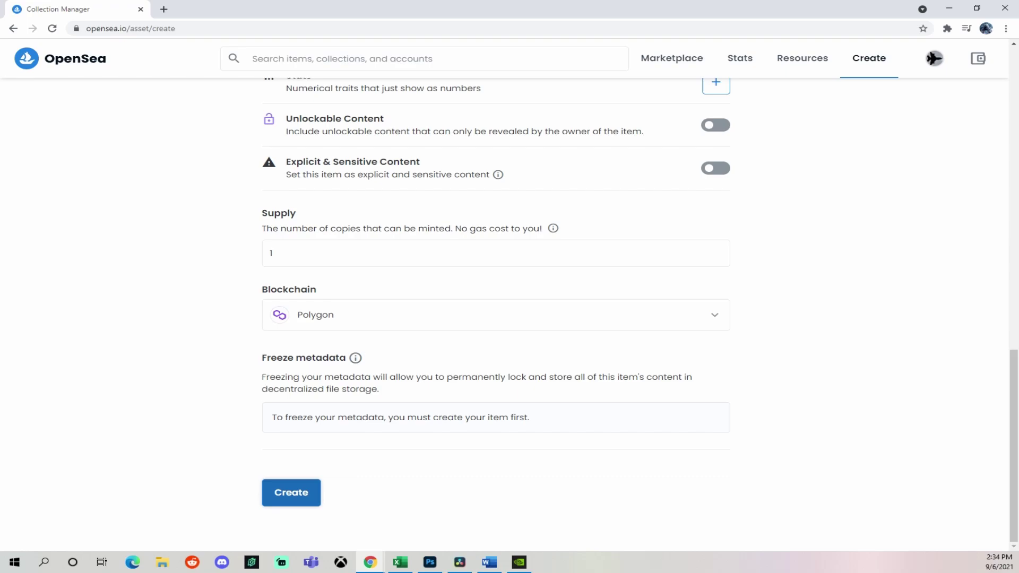
pyautogui.click(291, 493)
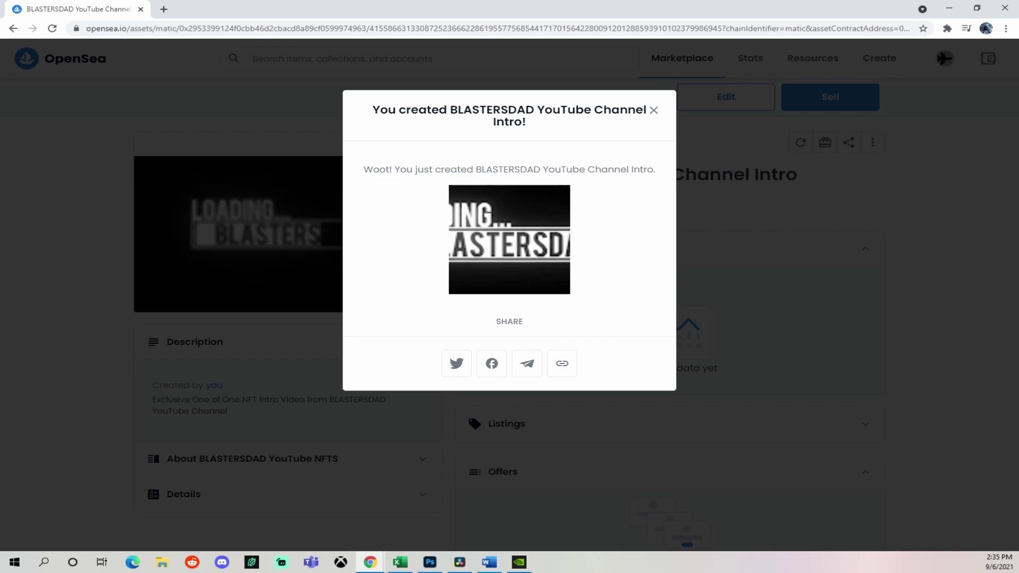
# - Dismiss the creation message, list the item for sale at .3 ETH and sign the listing with the wallet
pyautogui.click(654, 110)
pyautogui.click(826, 98)
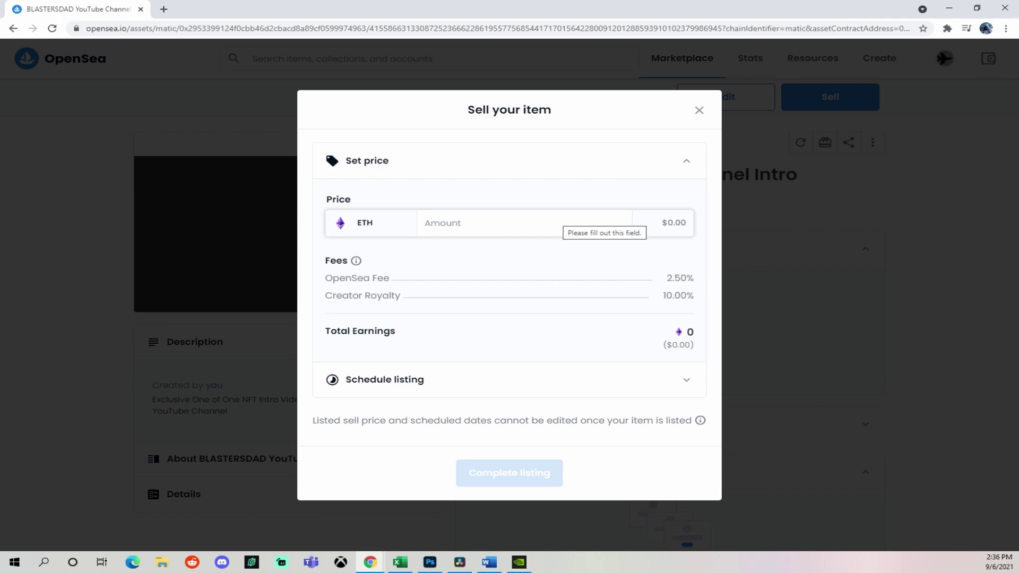
pyautogui.write('.3')
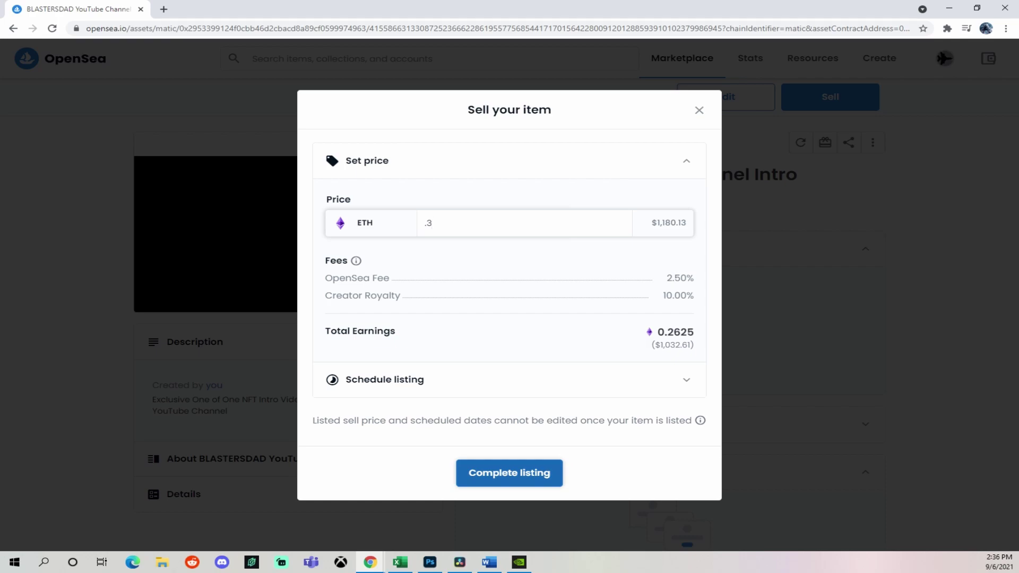
pyautogui.click(509, 473)
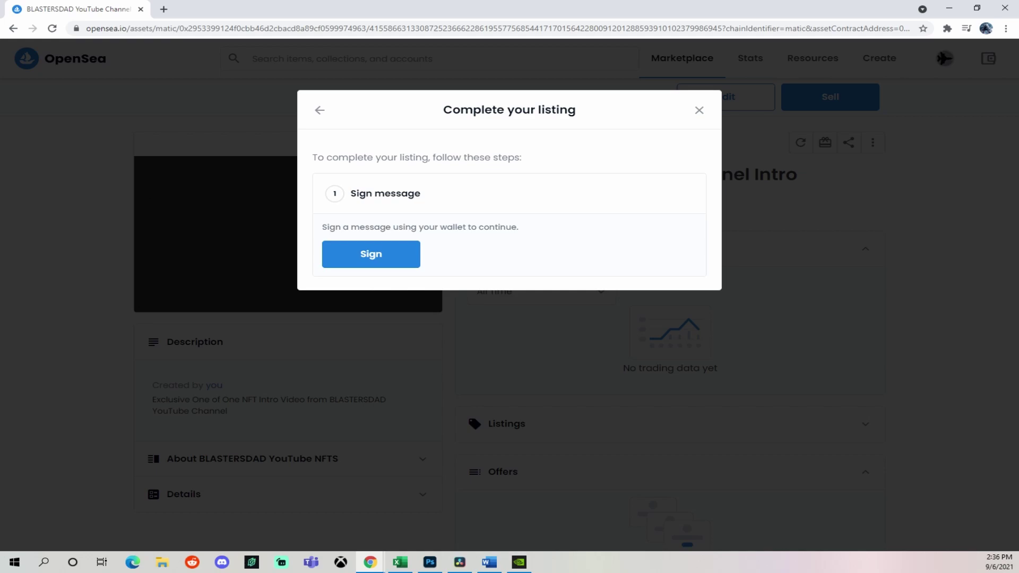
pyautogui.click(371, 254)
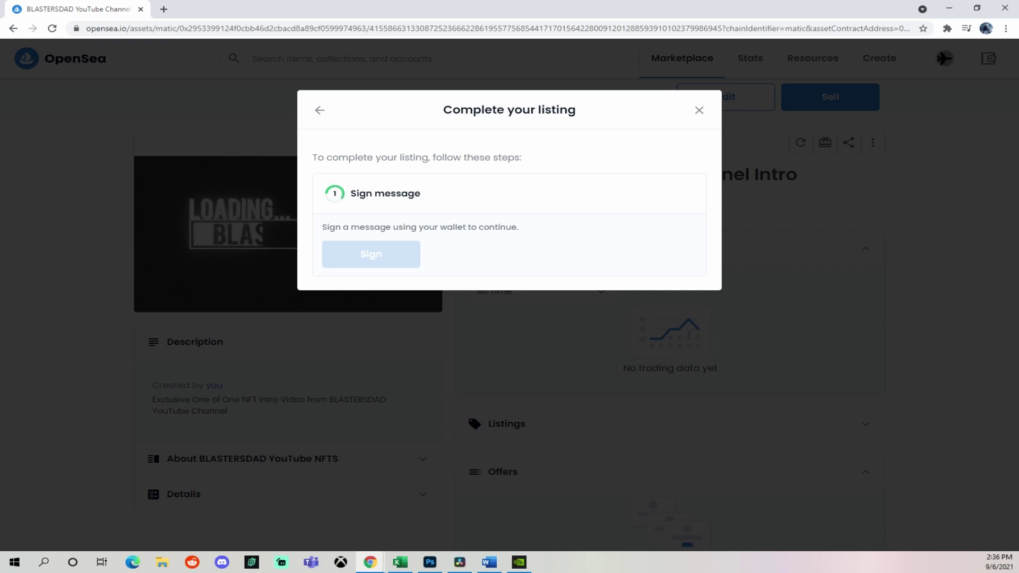
pyautogui.press('Escape')
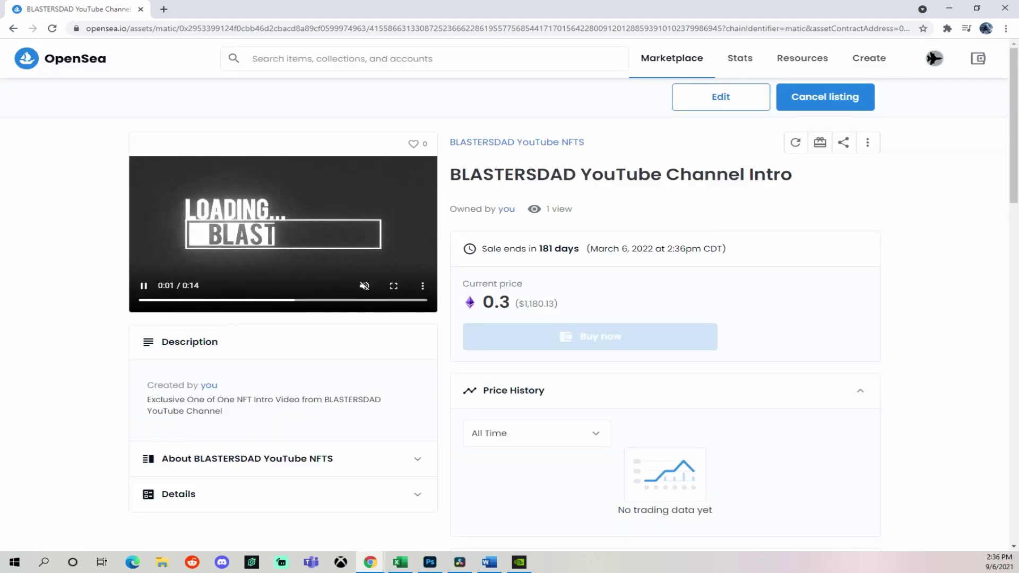